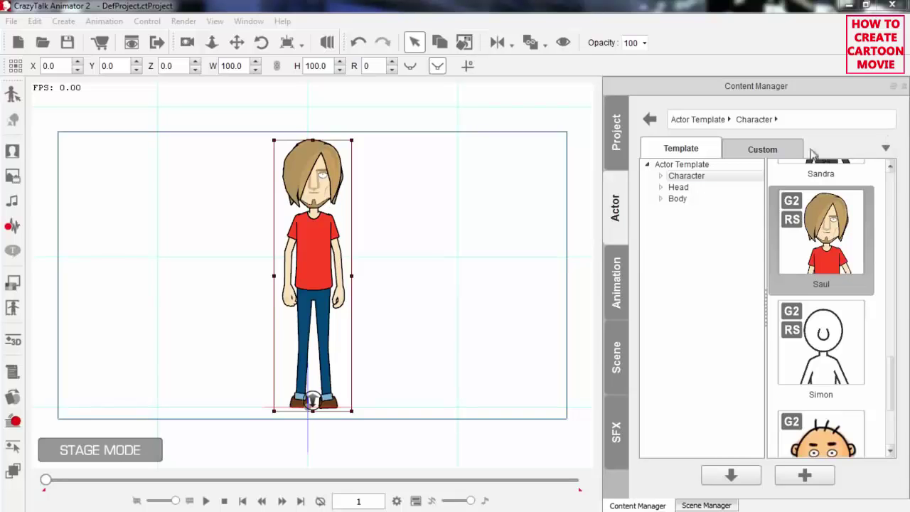
Apply the Laugh motion from the 3D 04_Perform animations to the character, followed by the Cheer_Male motion.
{"action": "left_click", "coordinate": [617, 285]}
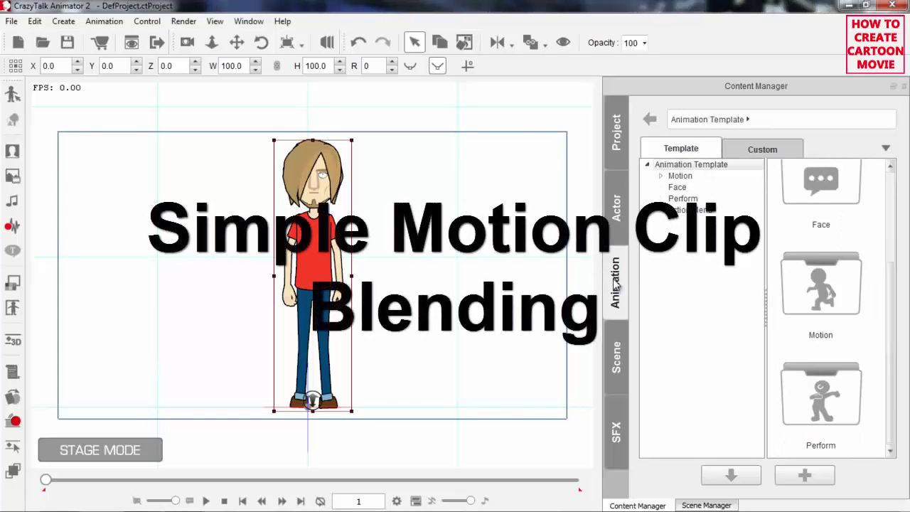
{"action": "left_click", "coordinate": [676, 176]}
{"action": "left_click", "coordinate": [661, 177]}
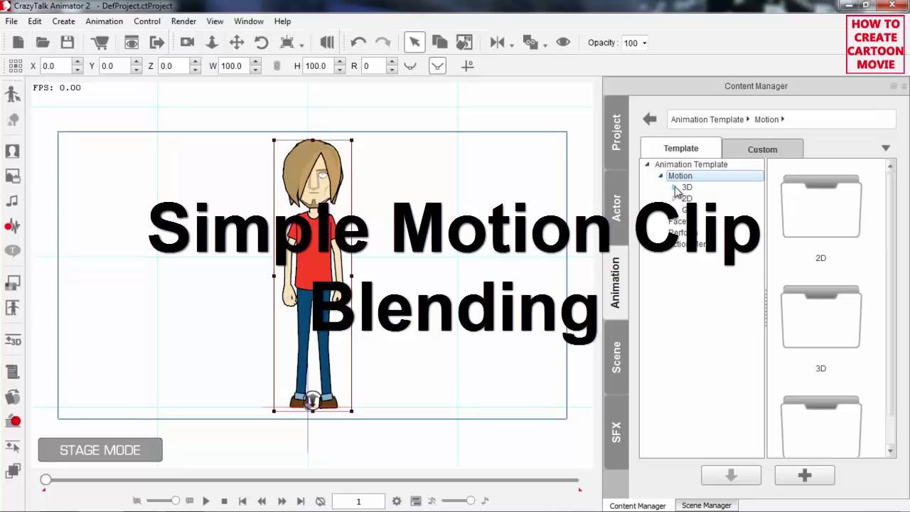
{"action": "left_click", "coordinate": [675, 187]}
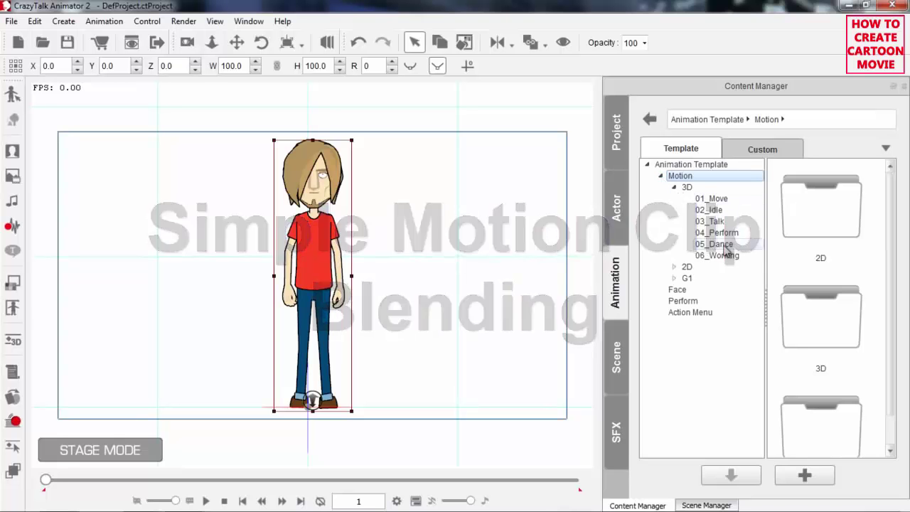
{"action": "left_click", "coordinate": [707, 233]}
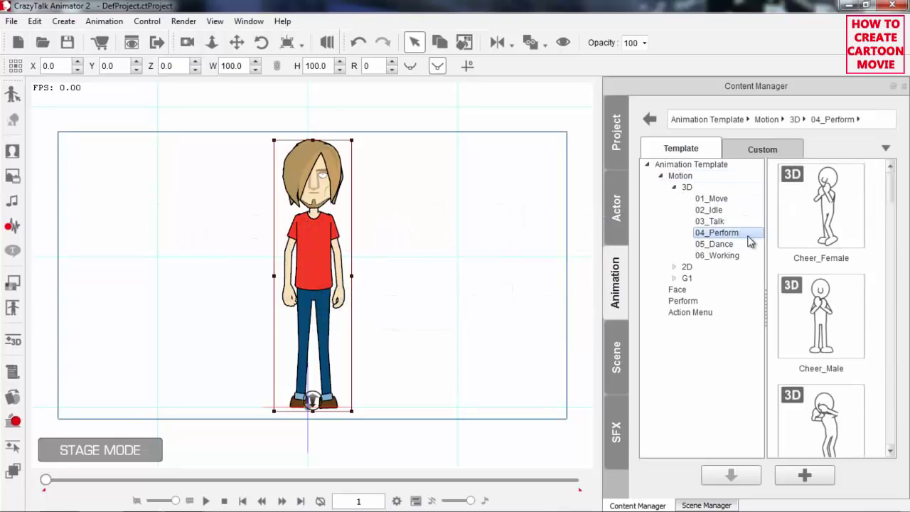
{"action": "left_click_drag", "start_coordinate": [889, 191], "coordinate": [891, 251]}
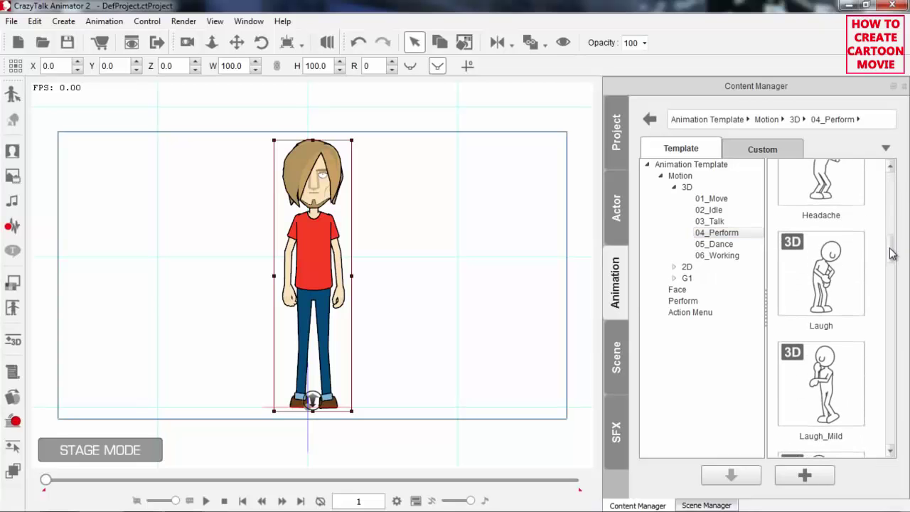
{"action": "double_click", "coordinate": [825, 282]}
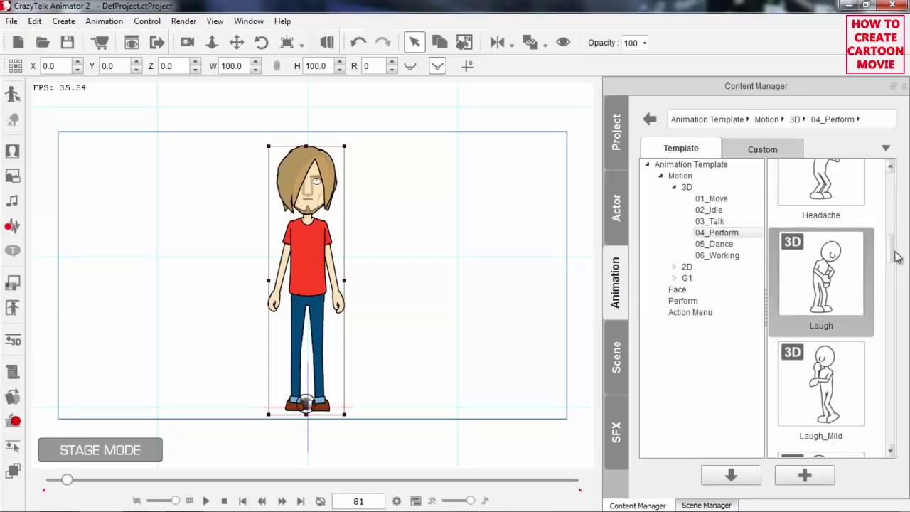
{"action": "left_click_drag", "start_coordinate": [895, 254], "coordinate": [895, 202]}
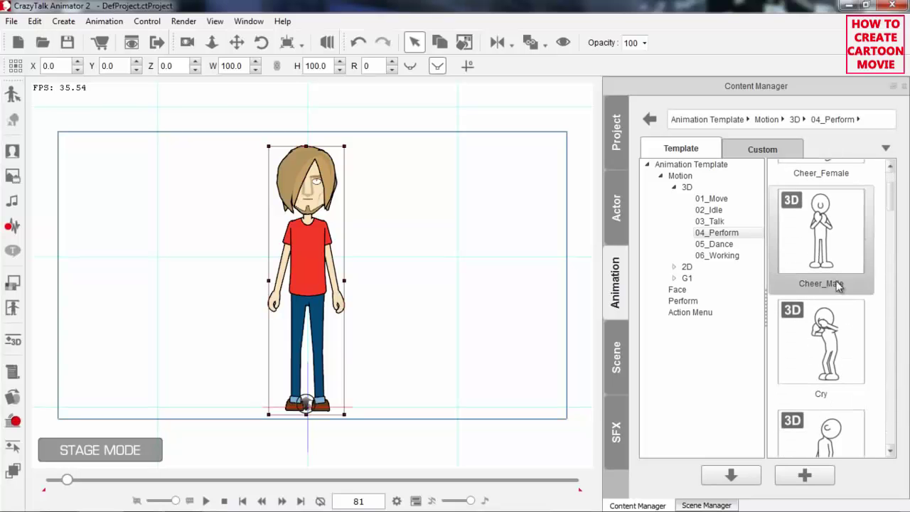
{"action": "double_click", "coordinate": [823, 245]}
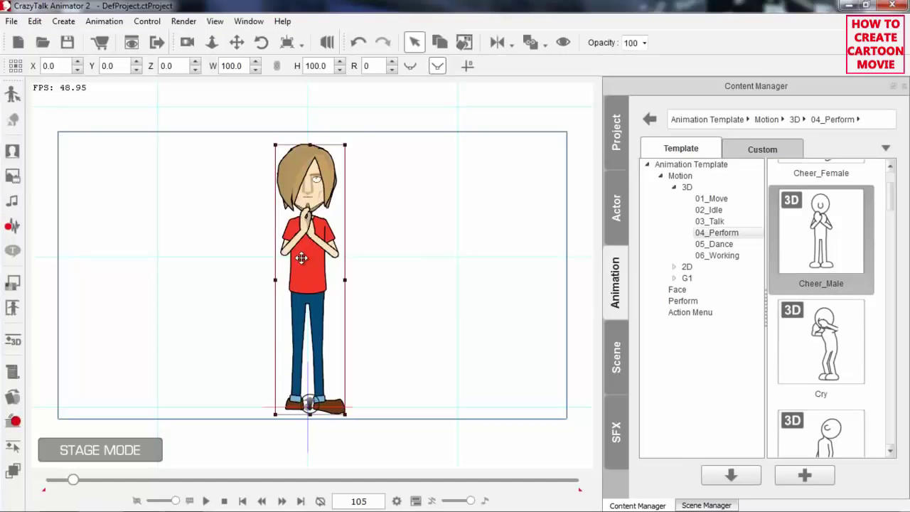
Show the character's 3D Motion tracks in the timeline and play the change from the Laugh clip to the Applaud clip.
{"action": "key", "text": "F3"}
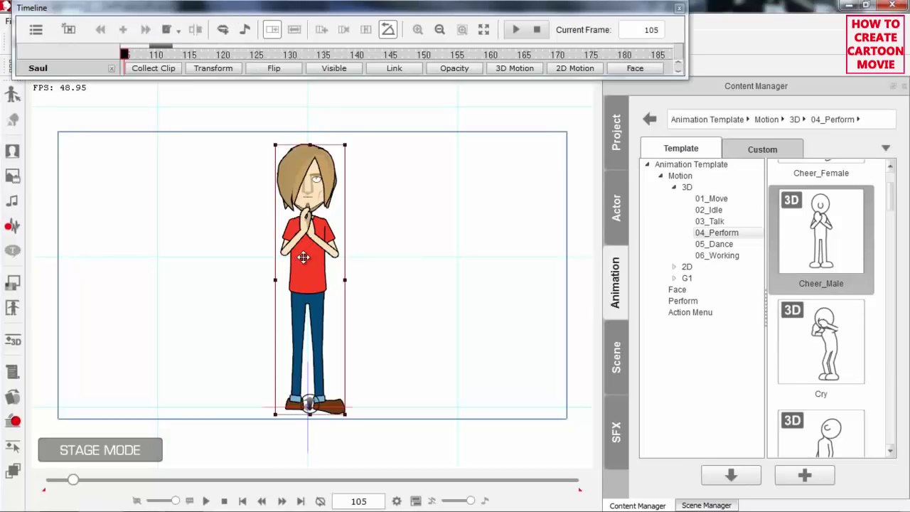
{"action": "left_click", "coordinate": [517, 71]}
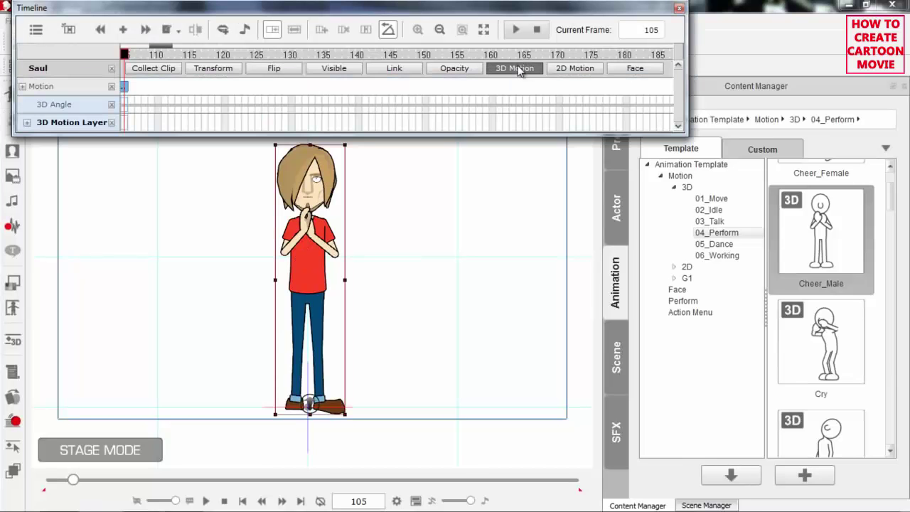
{"action": "mouse_move", "coordinate": [163, 48]}
{"action": "left_mouse_down"}
{"action": "mouse_move", "coordinate": [131, 49]}
{"action": "mouse_move", "coordinate": [158, 47]}
{"action": "left_mouse_up"}
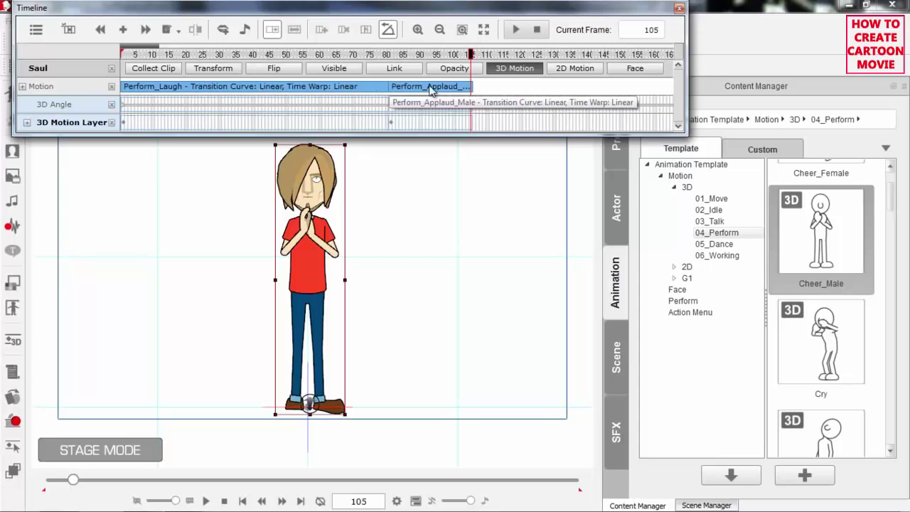
{"action": "left_click_drag", "start_coordinate": [379, 59], "coordinate": [348, 60]}
{"action": "key", "text": "space"}
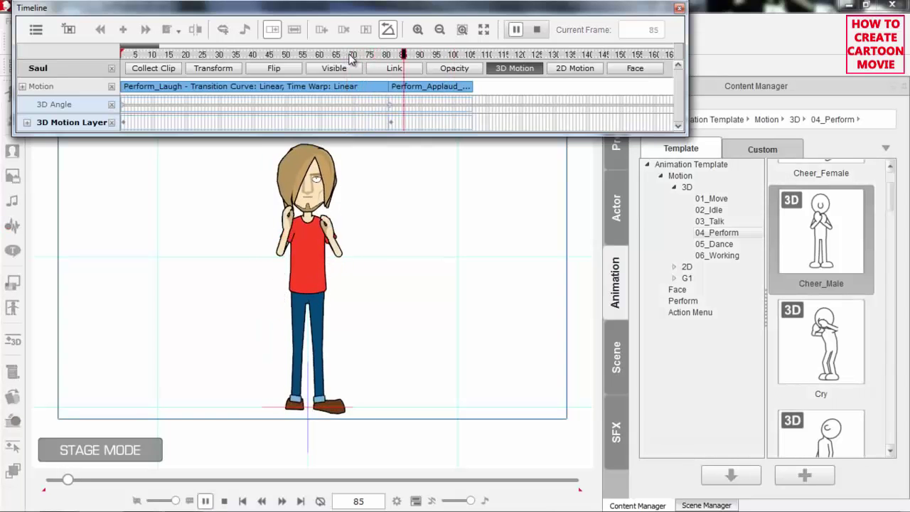
{"action": "key", "text": "space"}
Move the Perform_Applaud_Male clip to start at about frame 83, just after the Laugh clip, and extend its transition back into that clip.
{"action": "left_click", "coordinate": [418, 88]}
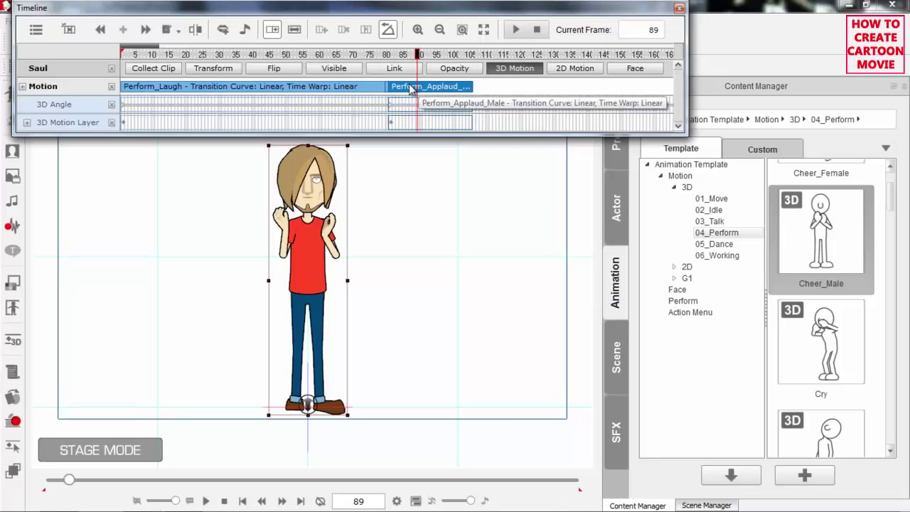
{"action": "mouse_move", "coordinate": [151, 47]}
{"action": "left_mouse_down"}
{"action": "mouse_move", "coordinate": [163, 48]}
{"action": "mouse_move", "coordinate": [155, 45]}
{"action": "left_mouse_up"}
{"action": "mouse_move", "coordinate": [427, 91]}
{"action": "left_mouse_down"}
{"action": "mouse_move", "coordinate": [493, 91]}
{"action": "mouse_move", "coordinate": [428, 102]}
{"action": "left_mouse_up"}
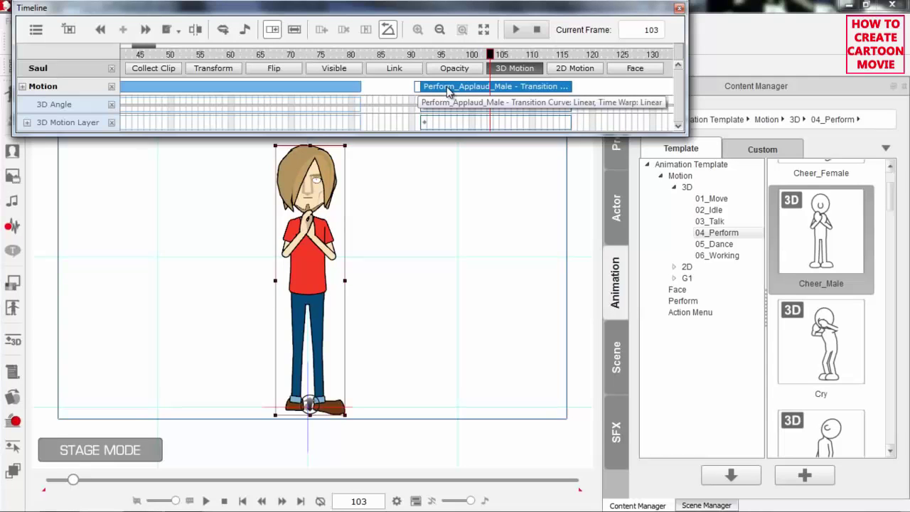
{"action": "left_click_drag", "start_coordinate": [449, 91], "coordinate": [392, 90]}
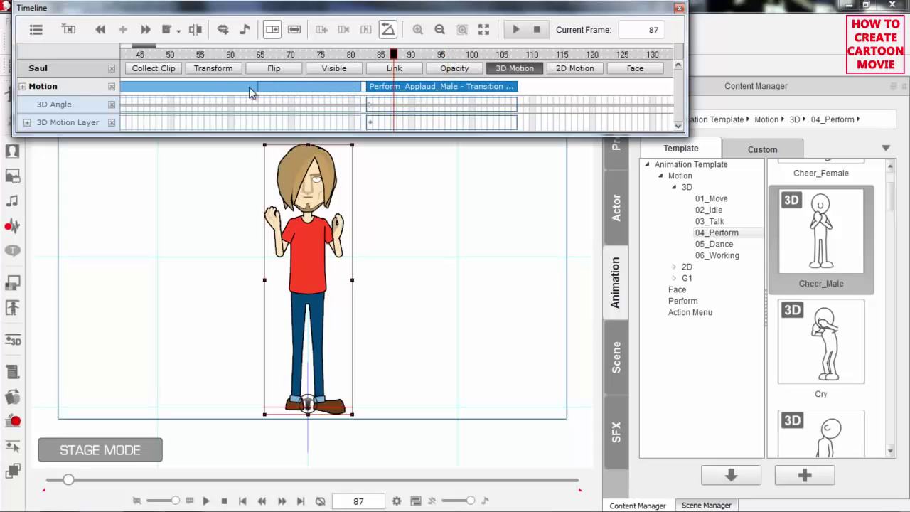
Replay the blended transition from about frame 53 several times to examine how the laugh flows into the applause.
{"action": "left_click_drag", "start_coordinate": [205, 55], "coordinate": [189, 59]}
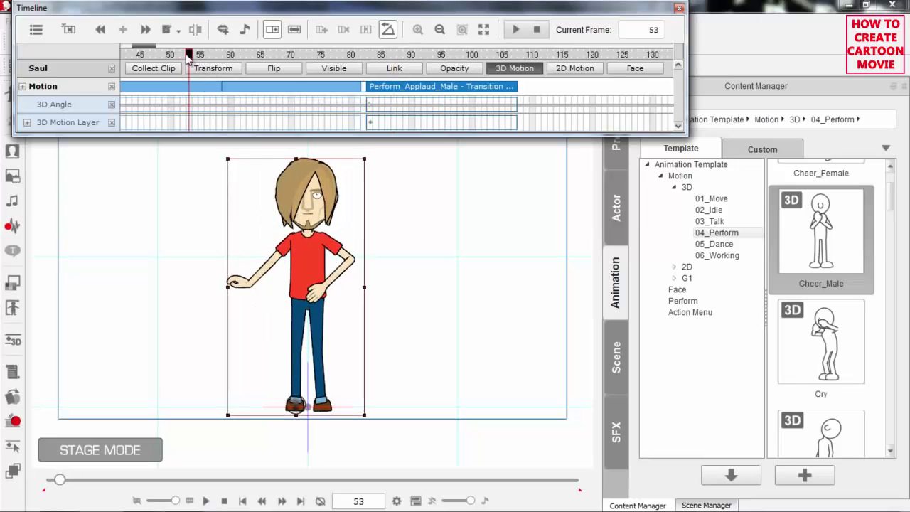
{"action": "key", "text": "space"}
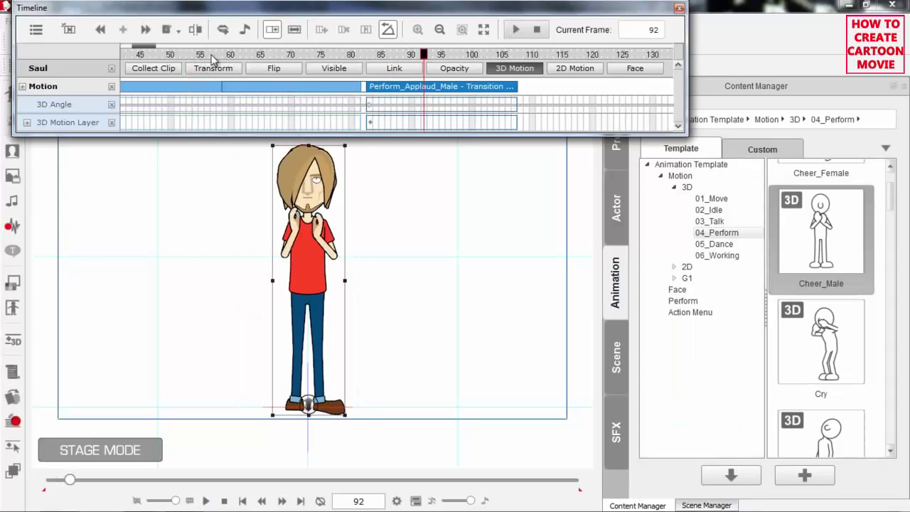
{"action": "left_click", "coordinate": [210, 56]}
{"action": "key", "text": "space"}
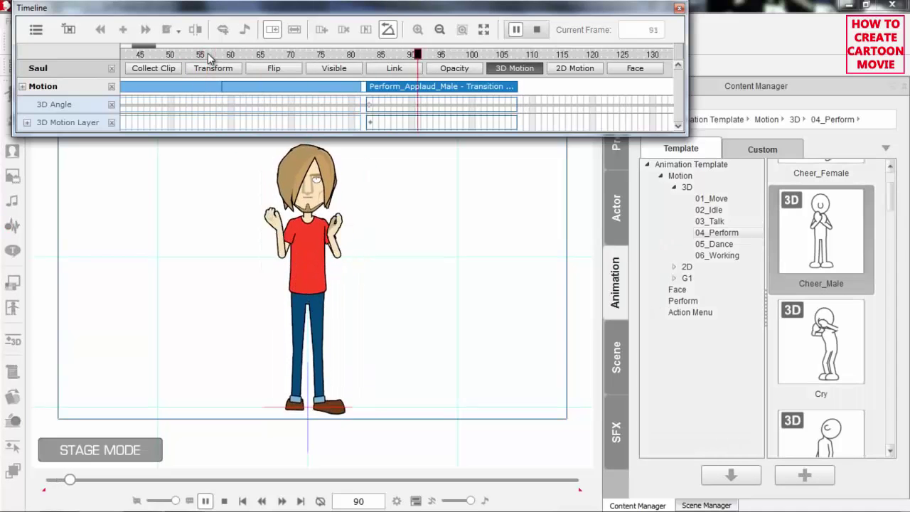
{"action": "left_click", "coordinate": [213, 56]}
{"action": "mouse_move", "coordinate": [213, 56]}
{"action": "left_mouse_down"}
{"action": "mouse_move", "coordinate": [388, 62]}
{"action": "mouse_move", "coordinate": [202, 66]}
{"action": "left_mouse_up"}
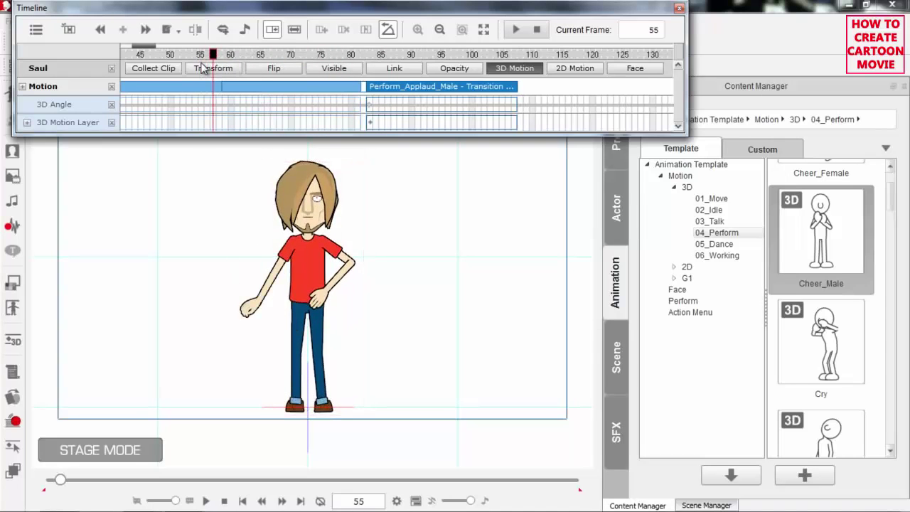
{"action": "key", "text": "space"}
{"action": "key", "text": "space"}
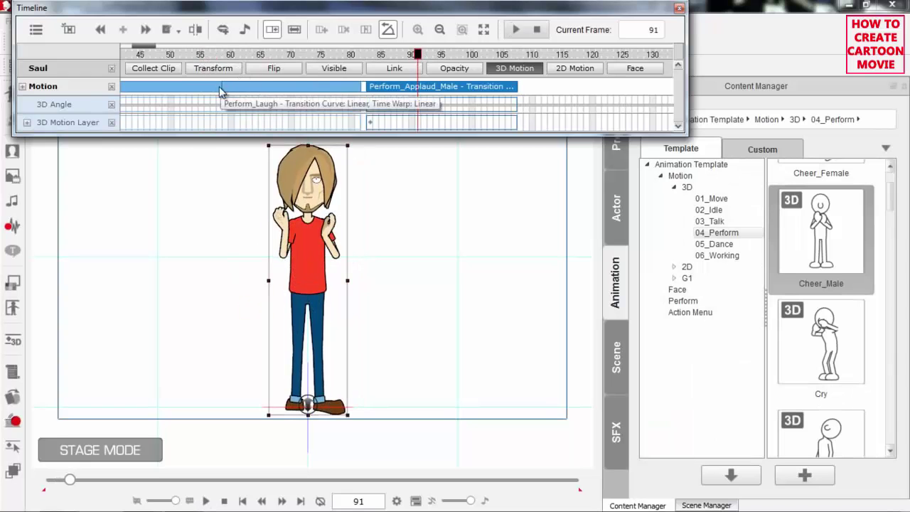
Shorten the transition so that it starts at about frame 73 in the Laugh clip, and replay the blend.
{"action": "left_click_drag", "start_coordinate": [222, 85], "coordinate": [264, 86]}
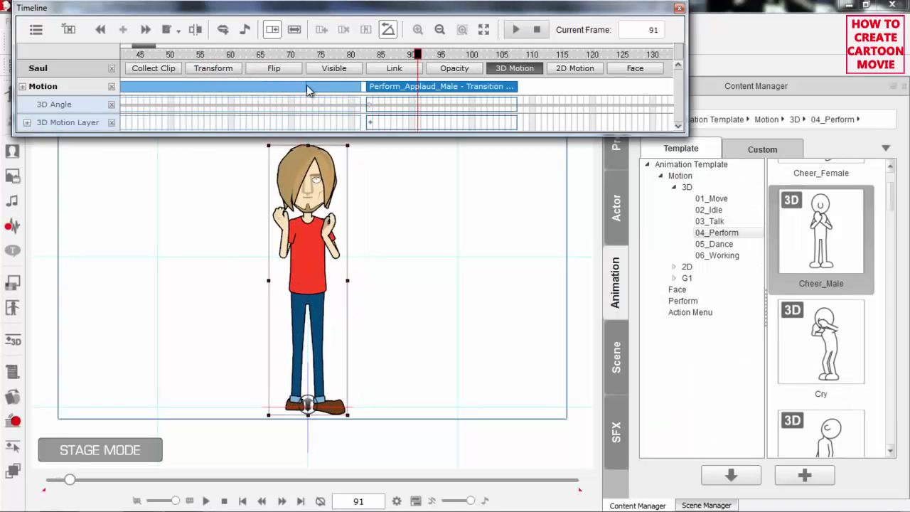
{"action": "left_click", "coordinate": [235, 55]}
{"action": "key", "text": "space"}
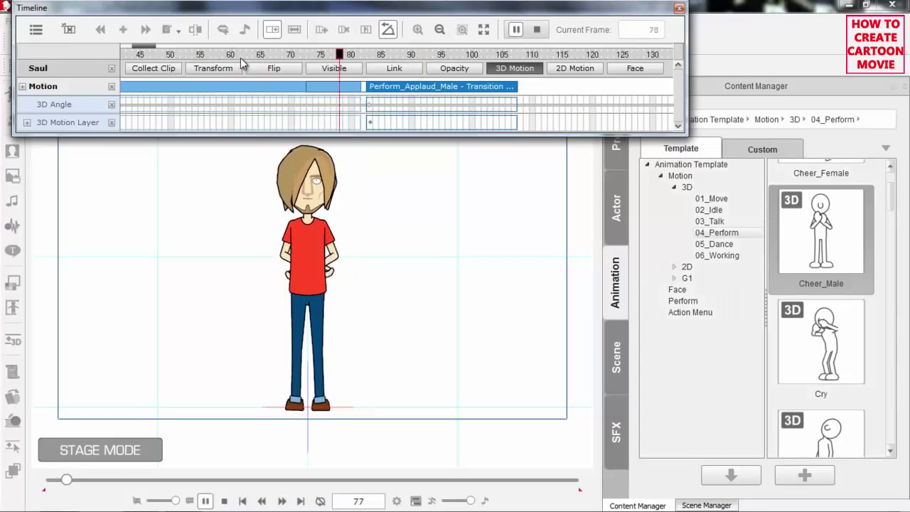
{"action": "key", "text": "space"}
{"action": "left_click", "coordinate": [254, 55]}
{"action": "key", "text": "space"}
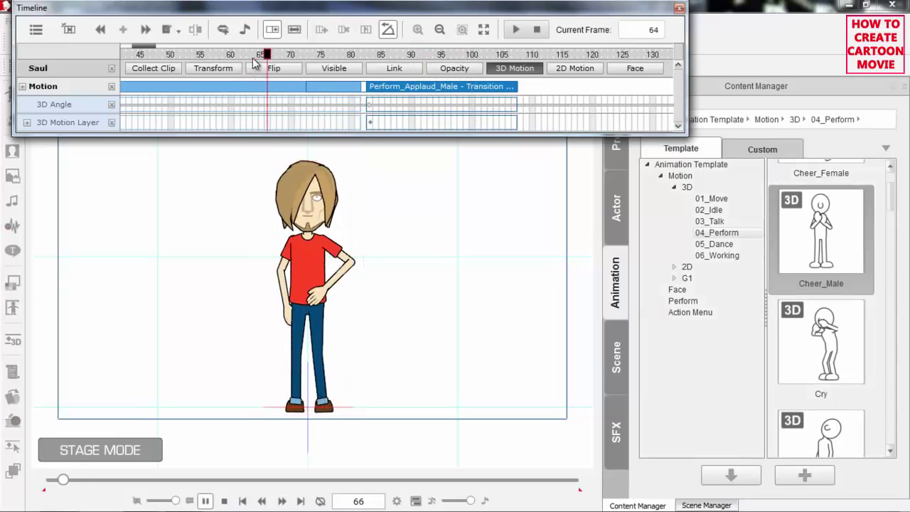
{"action": "key", "text": "space"}
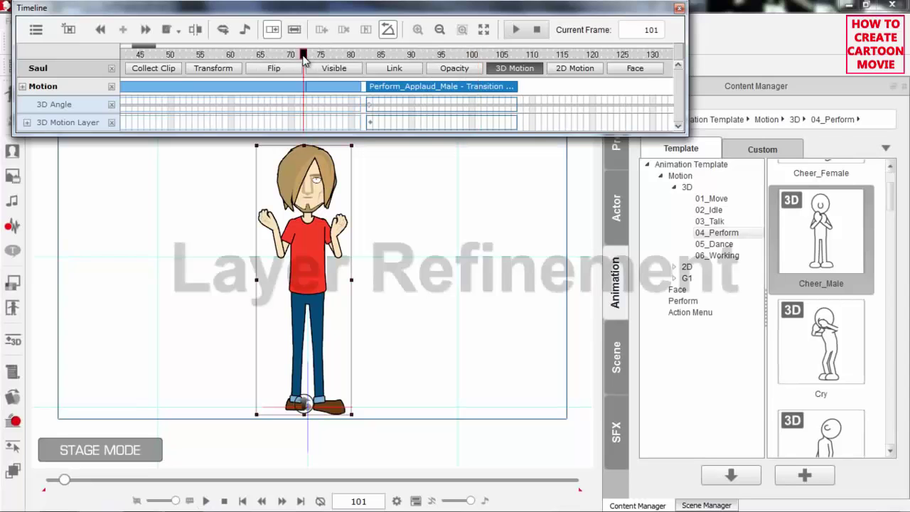
At frame 72, bring the character's right forearm and hand forward in the Layer Editor, and scrub through the transition to check them.
{"action": "left_click", "coordinate": [304, 57]}
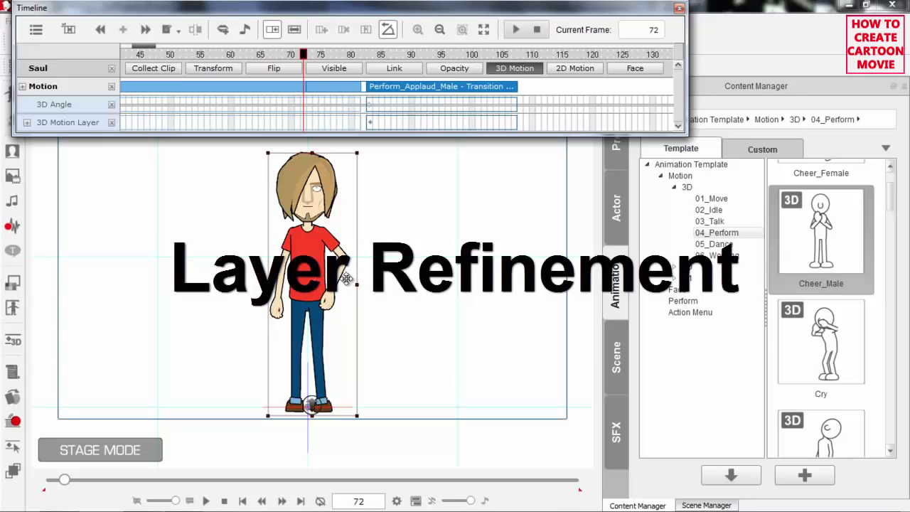
{"action": "left_click", "coordinate": [14, 472]}
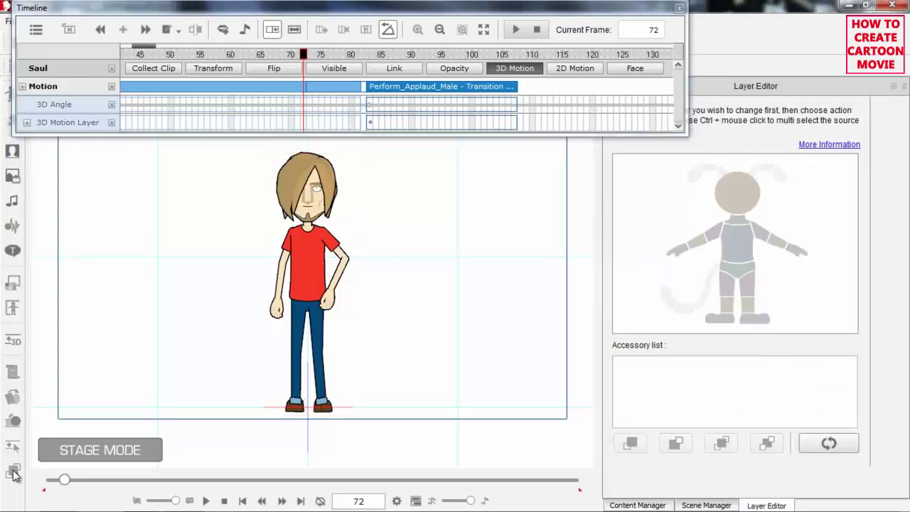
{"action": "left_click", "coordinate": [699, 246]}
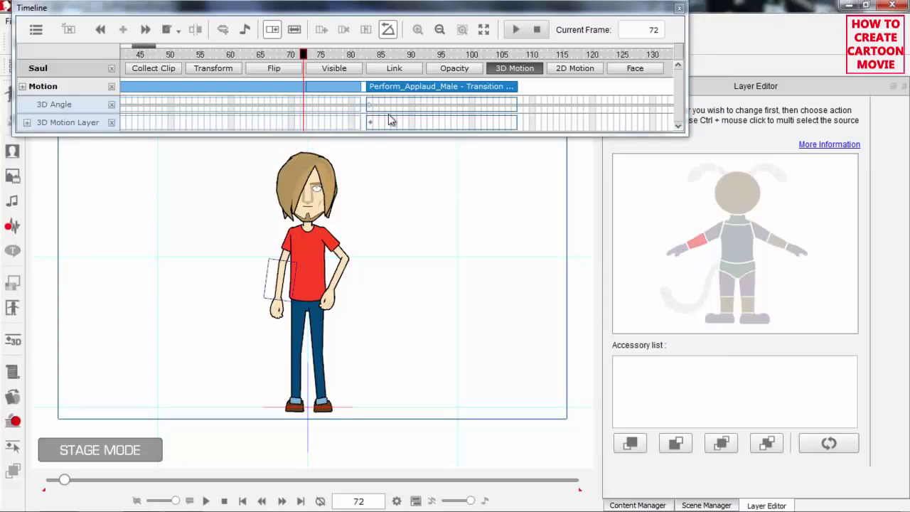
{"action": "mouse_move", "coordinate": [304, 56]}
{"action": "left_mouse_down"}
{"action": "mouse_move", "coordinate": [352, 57]}
{"action": "mouse_move", "coordinate": [303, 57]}
{"action": "left_mouse_up"}
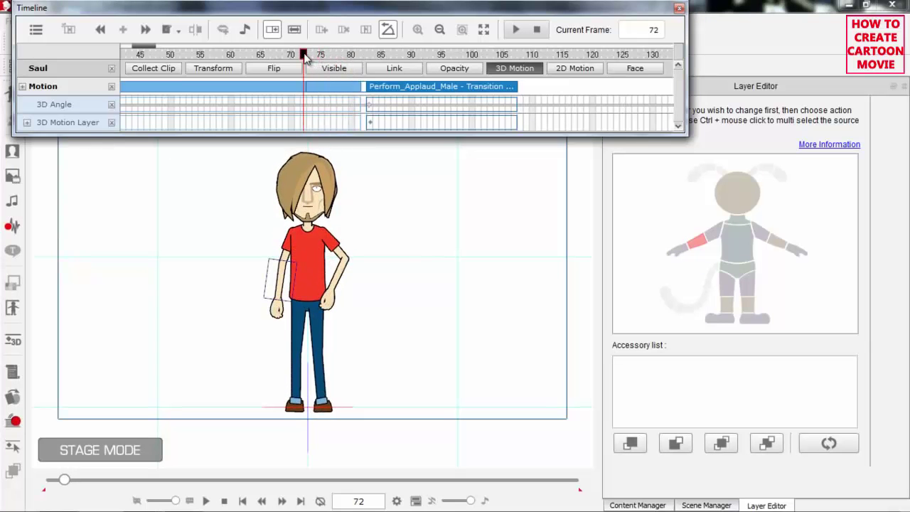
{"action": "left_click", "coordinate": [679, 257]}
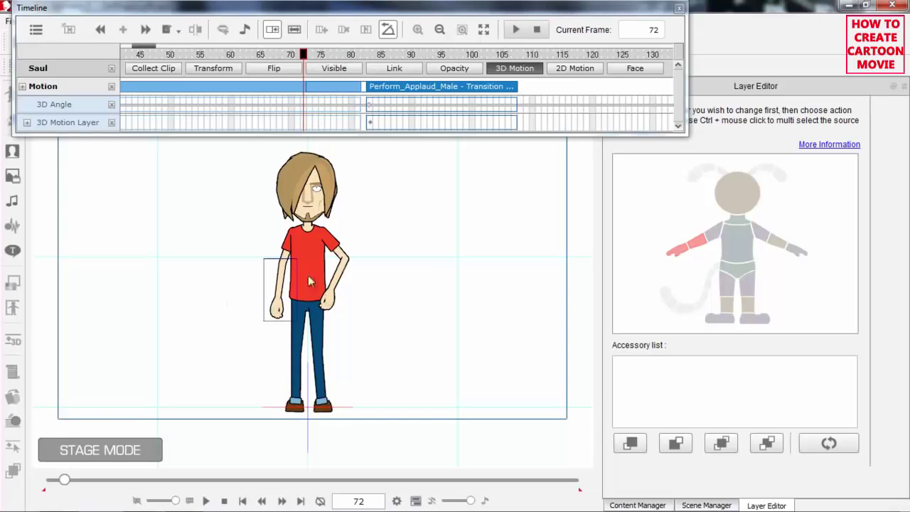
{"action": "left_click", "coordinate": [730, 445]}
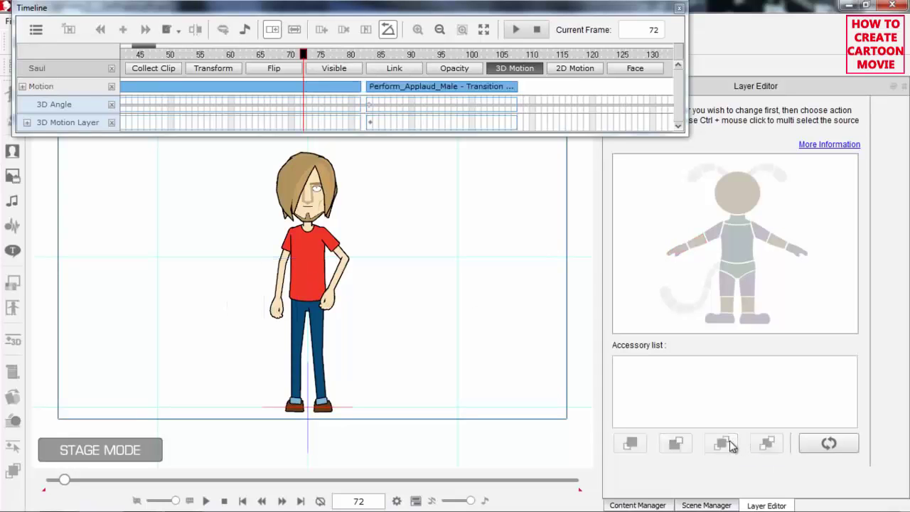
{"action": "left_click", "coordinate": [296, 54]}
{"action": "left_click_drag", "start_coordinate": [296, 57], "coordinate": [375, 57]}
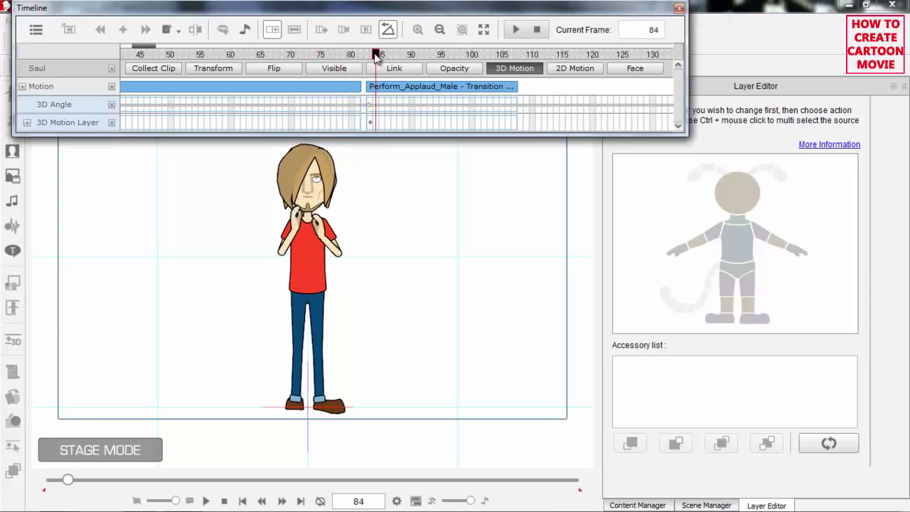
At frame 72, bring the character's left forearm and hand to the front, and scrub the transition to check the layering.
{"action": "left_click", "coordinate": [305, 57]}
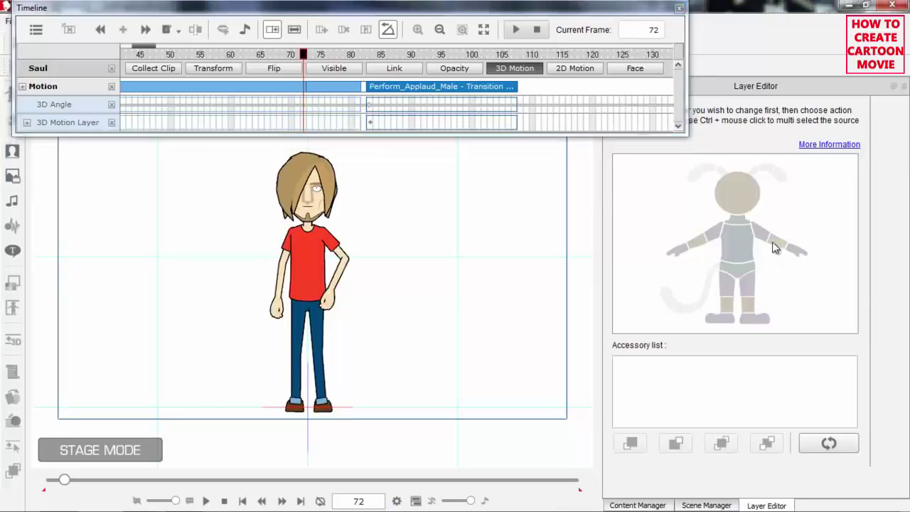
{"action": "left_click", "coordinate": [796, 255]}
{"action": "left_click", "coordinate": [794, 255], "text": "ctrl"}
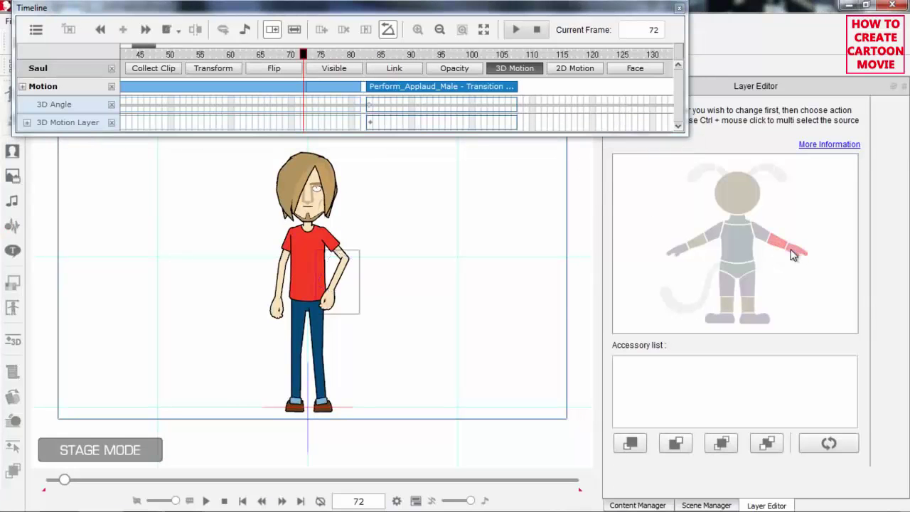
{"action": "left_click", "coordinate": [630, 443]}
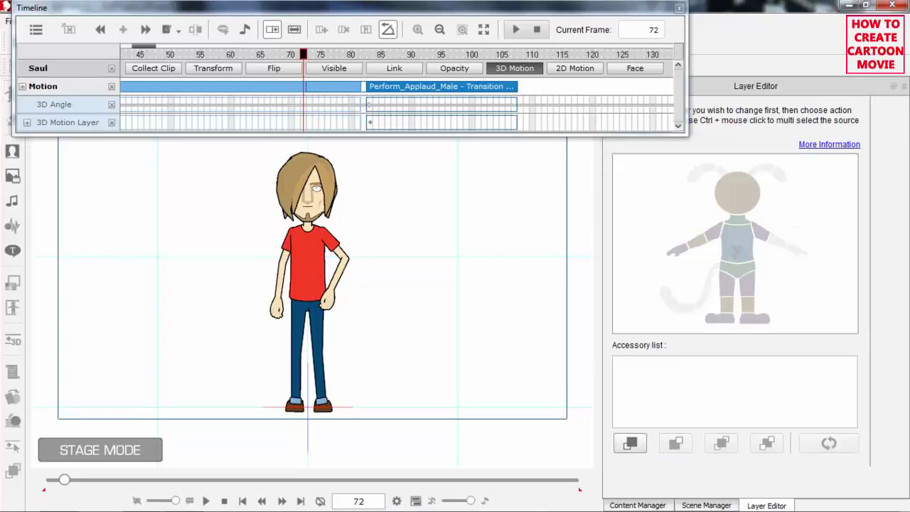
{"action": "left_click", "coordinate": [351, 90]}
{"action": "left_click_drag", "start_coordinate": [303, 55], "coordinate": [310, 74]}
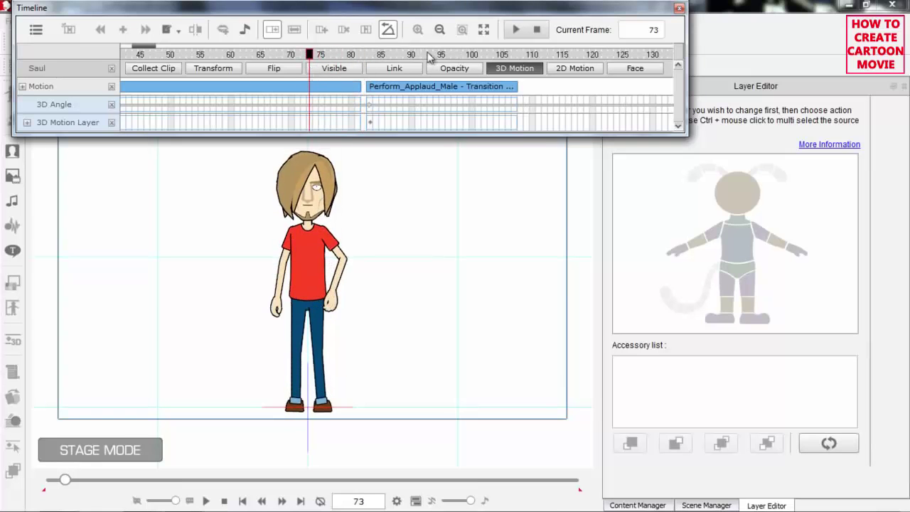
At frame 72, select the left forearm and hand together in the Layer Editor and bring them to the front again.
{"action": "left_click", "coordinate": [435, 86]}
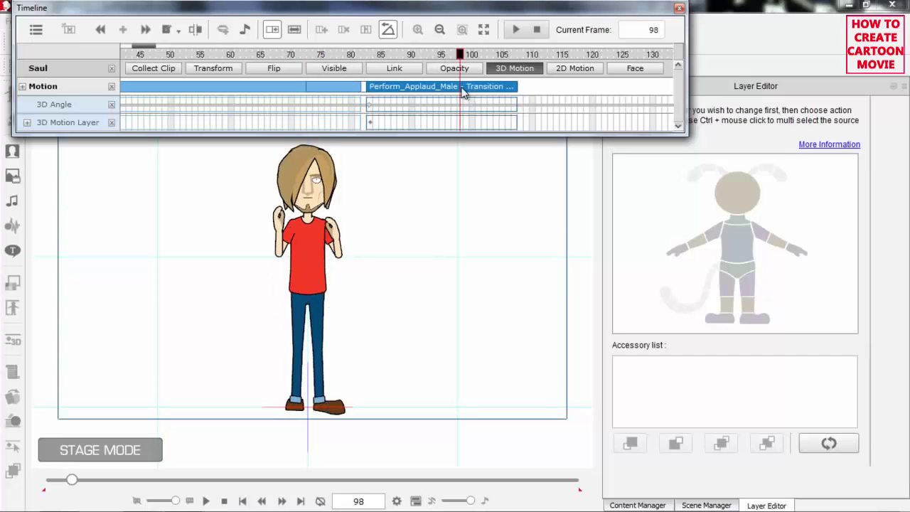
{"action": "left_click", "coordinate": [304, 56]}
{"action": "left_click", "coordinate": [777, 246]}
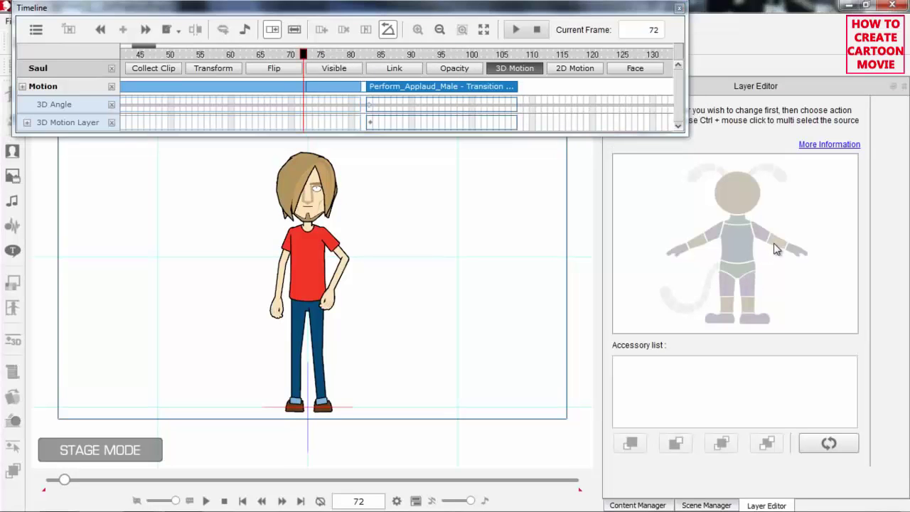
{"action": "left_click", "coordinate": [792, 248], "text": "ctrl"}
{"action": "left_click", "coordinate": [640, 443]}
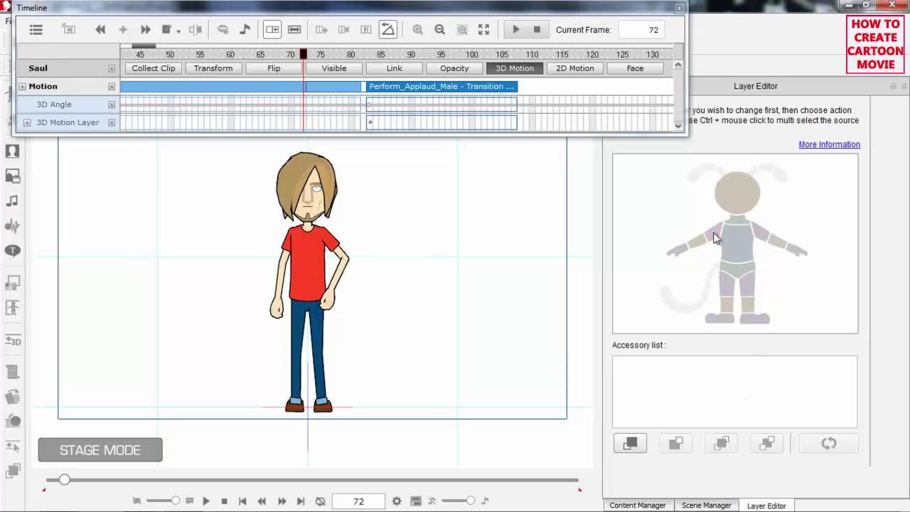
Scrub back through the transition and replay it from about frame 60 to examine the arm layering.
{"action": "left_click", "coordinate": [313, 55]}
{"action": "left_click_drag", "start_coordinate": [314, 55], "coordinate": [237, 55]}
{"action": "key", "text": "space"}
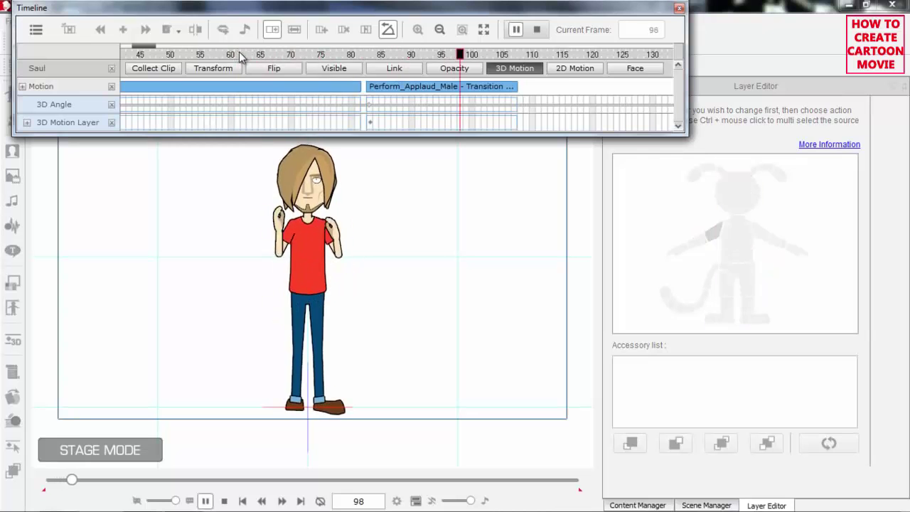
{"action": "left_click", "coordinate": [235, 55]}
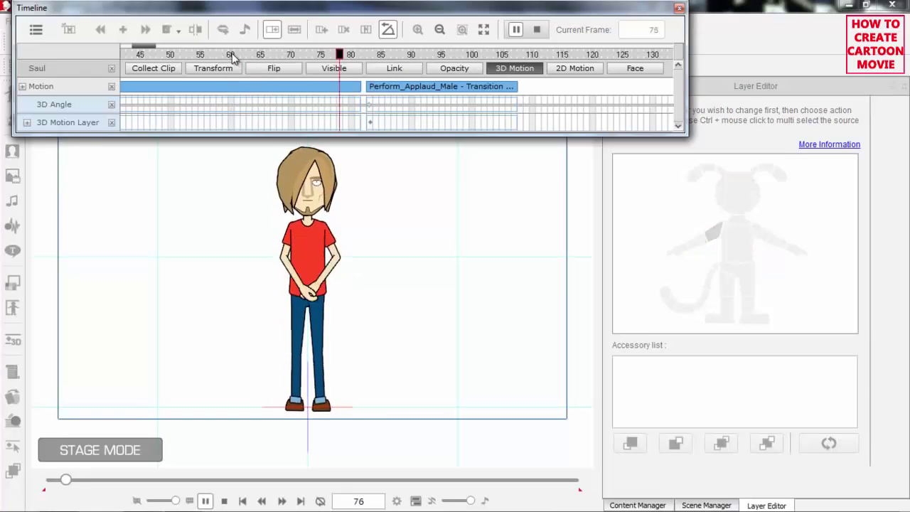
{"action": "key", "text": "space"}
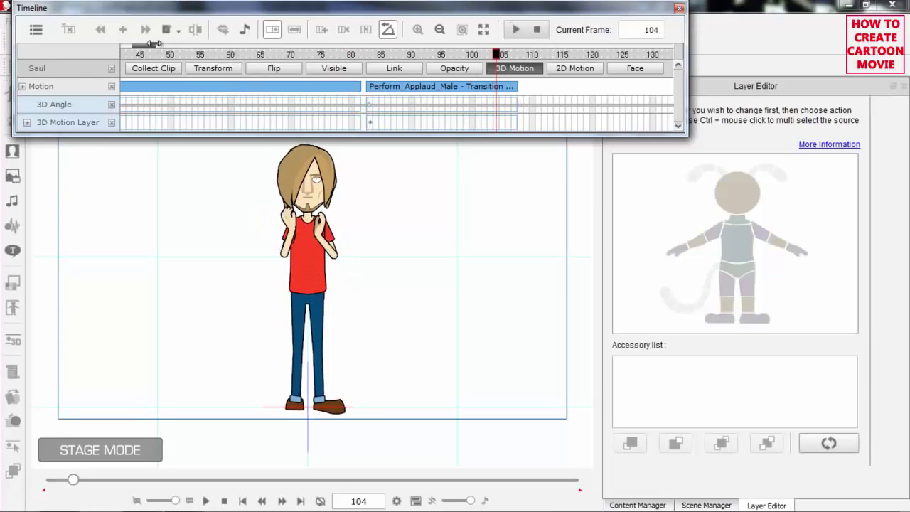
Play the animation from the first frame to examine the full laugh and applause sequence.
{"action": "mouse_move", "coordinate": [154, 45]}
{"action": "left_mouse_down"}
{"action": "mouse_move", "coordinate": [144, 46]}
{"action": "mouse_move", "coordinate": [170, 47]}
{"action": "left_mouse_up"}
{"action": "left_click", "coordinate": [124, 54]}
{"action": "key", "text": "space"}
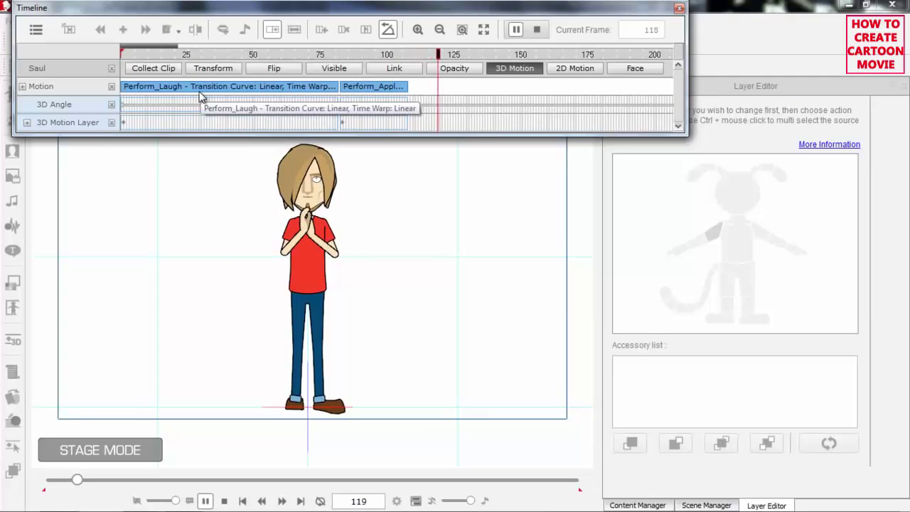
{"action": "key", "text": "space"}
Extend the end of the Perform_Applaud_Male clip to about frame 156 in the Motion track.
{"action": "left_click_drag", "start_coordinate": [408, 86], "coordinate": [536, 86]}
{"action": "scroll", "coordinate": [398, 57], "scroll_direction": "right", "scroll_amount": 5}
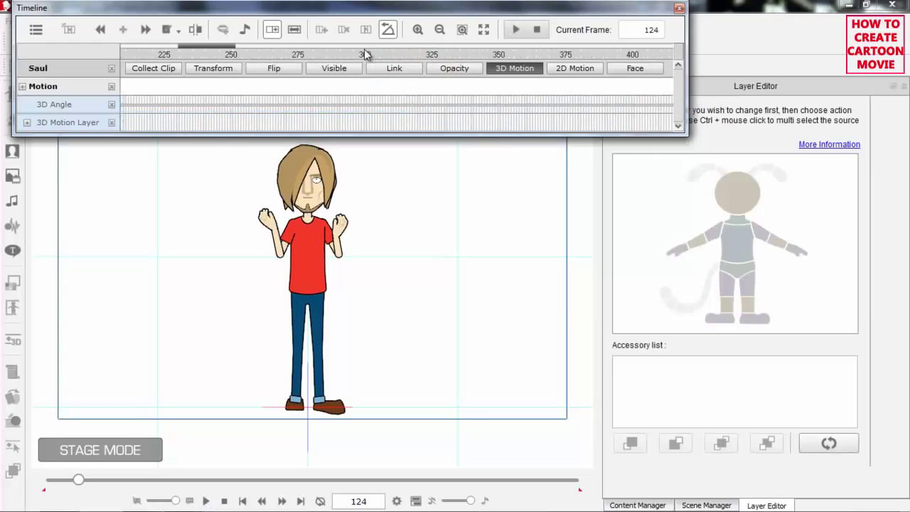
{"action": "left_click_drag", "start_coordinate": [234, 45], "coordinate": [197, 50]}
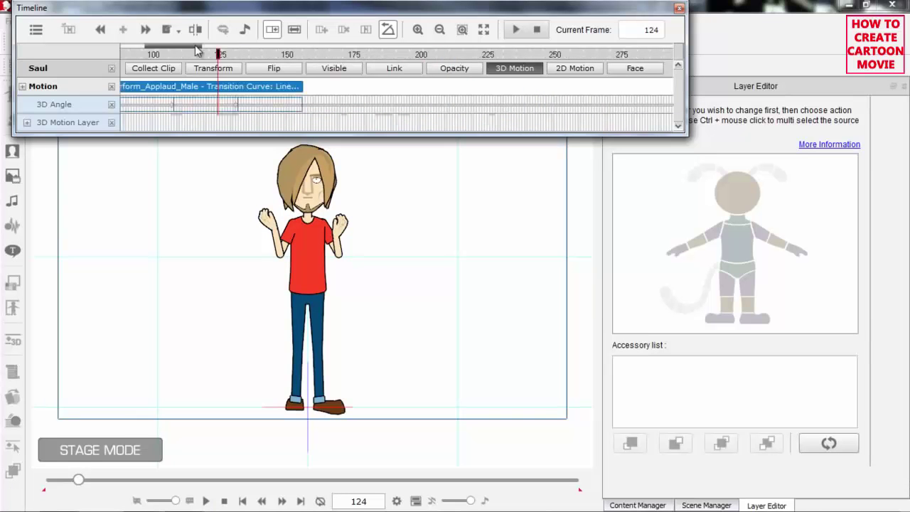